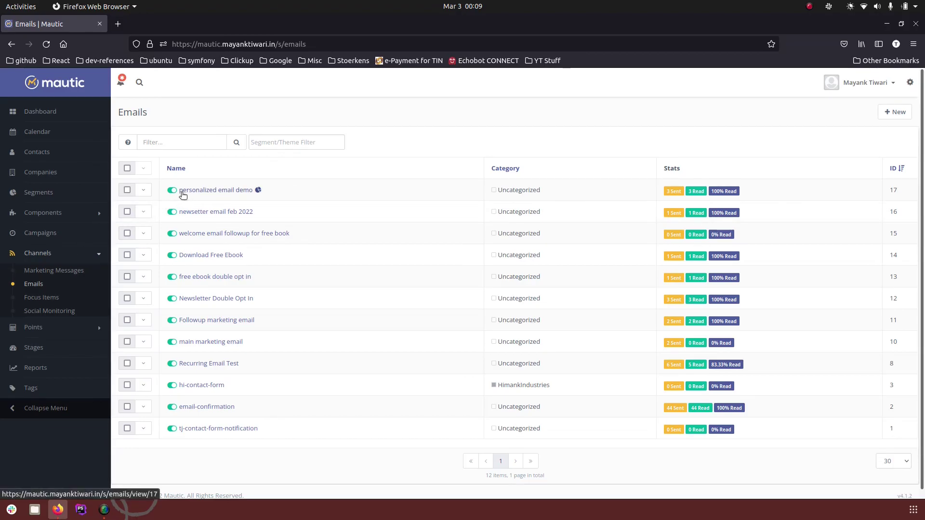
- Clone the 'personalized email demo' email from its row actions menu
click(144, 191)
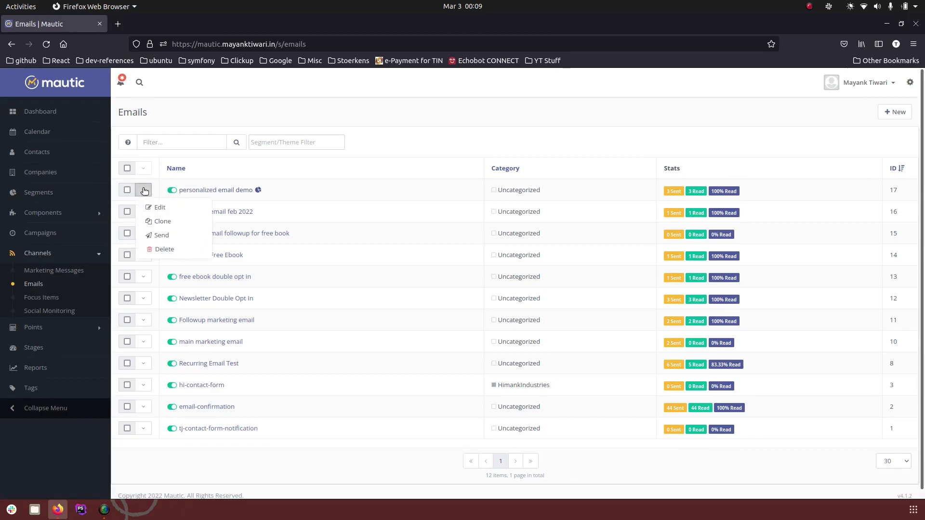
click(159, 224)
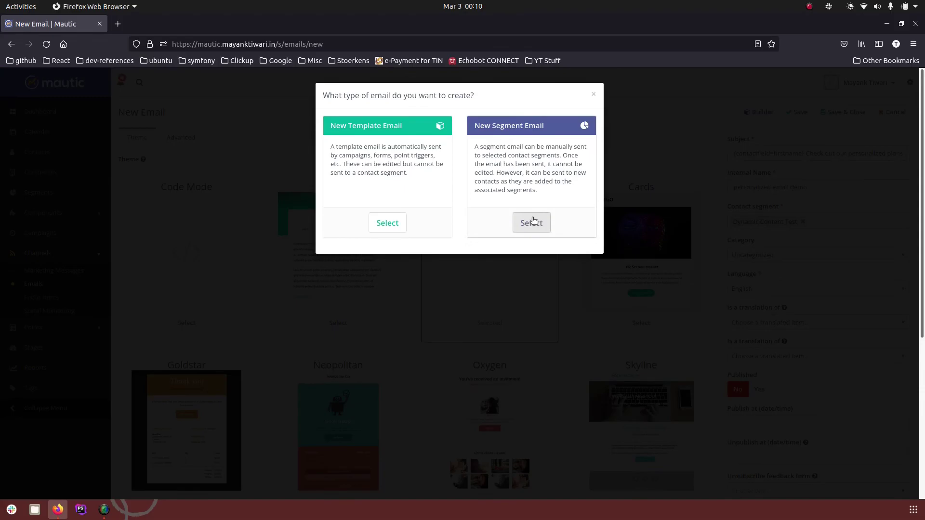
- Make the clone a segment email and prefix its subject with {contactfield=firstname}
click(533, 221)
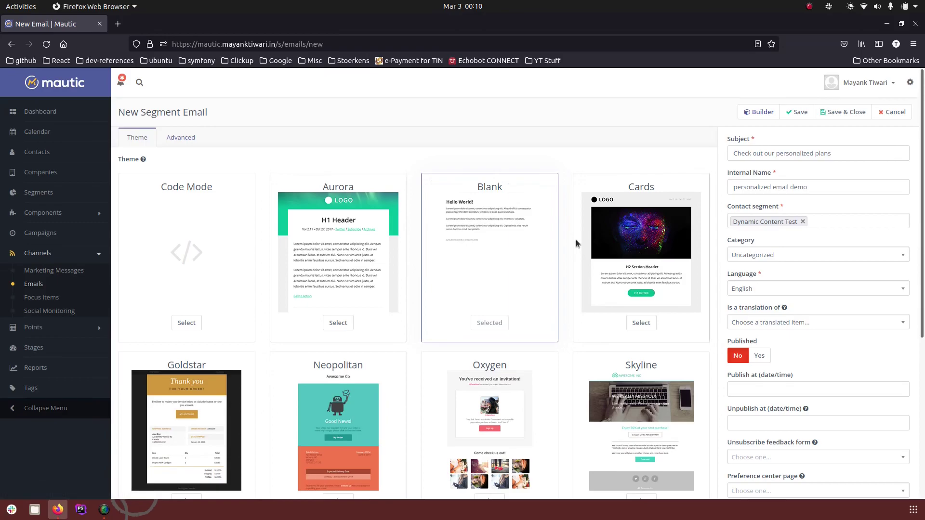
click(733, 155)
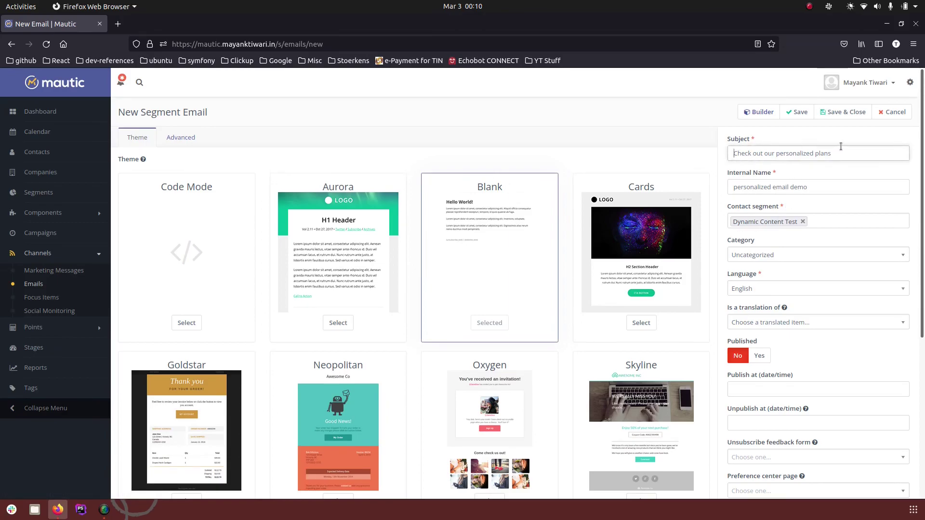
triple_click(853, 154)
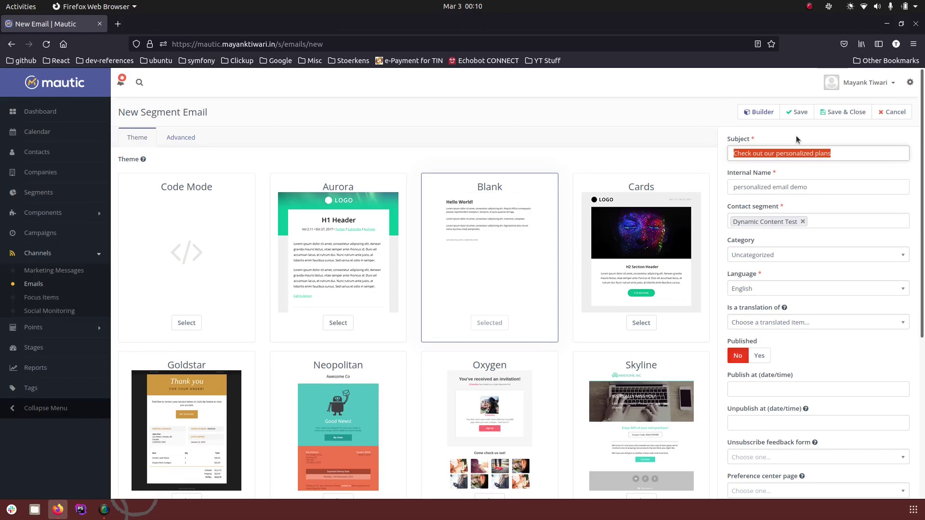
key(Home)
text({})
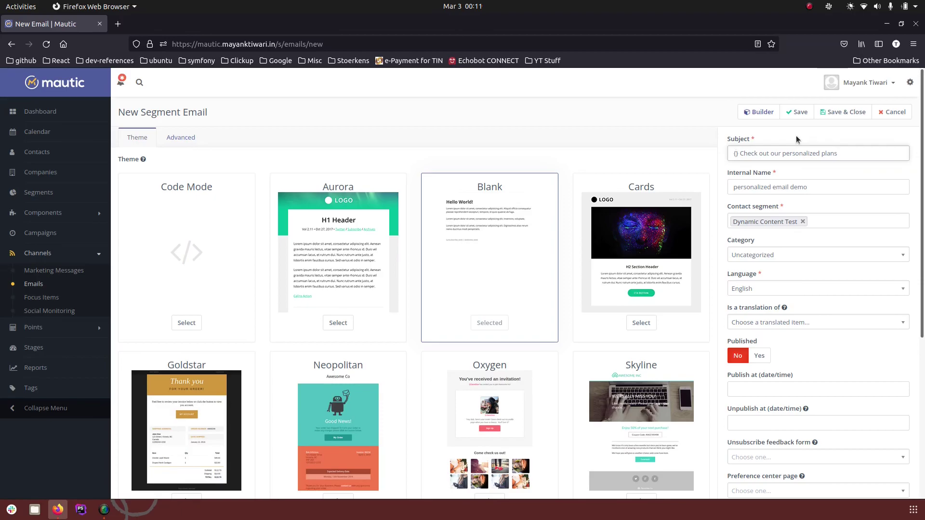
text(contactfie)
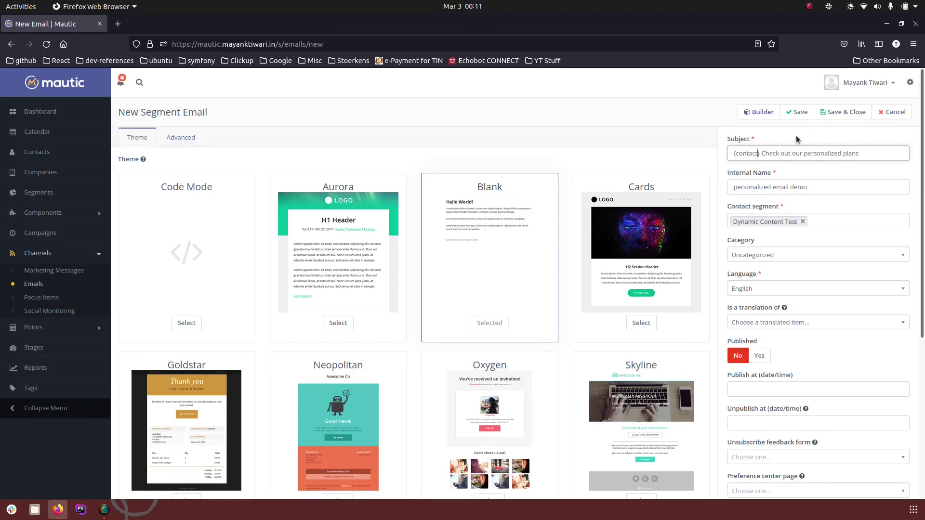
text(ld=firstname)
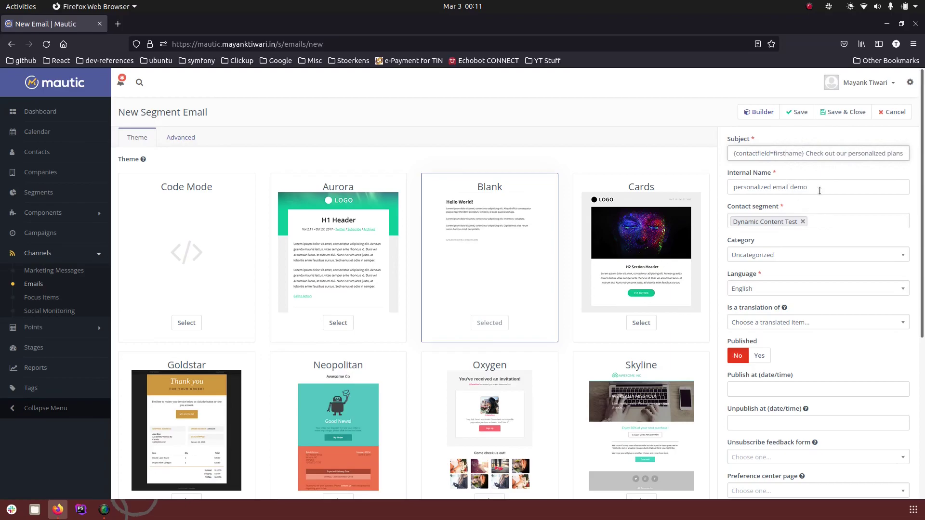
drag(805, 153, 710, 151)
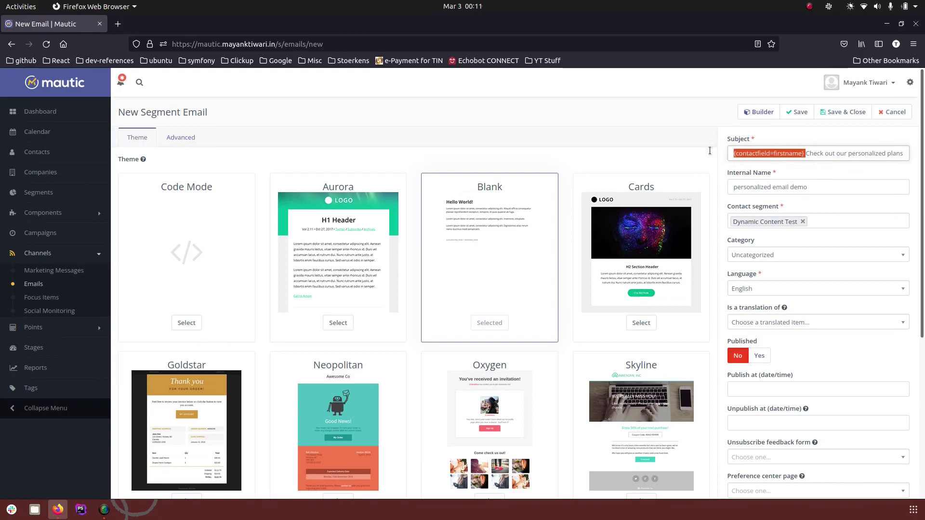
click(761, 112)
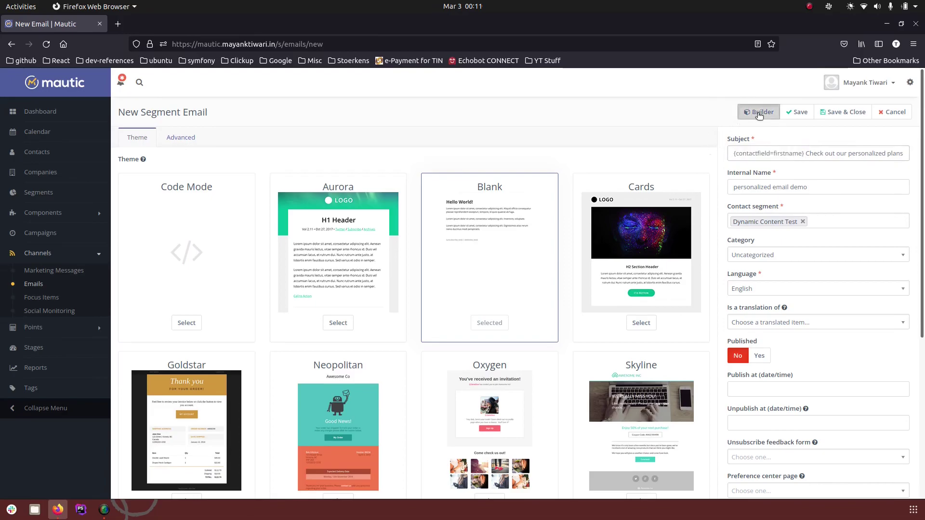
click(310, 164)
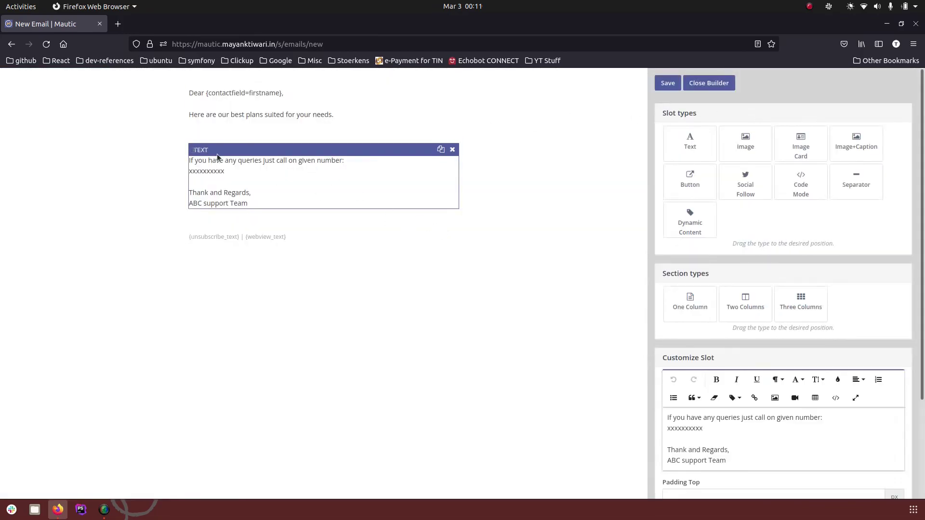
click(276, 60)
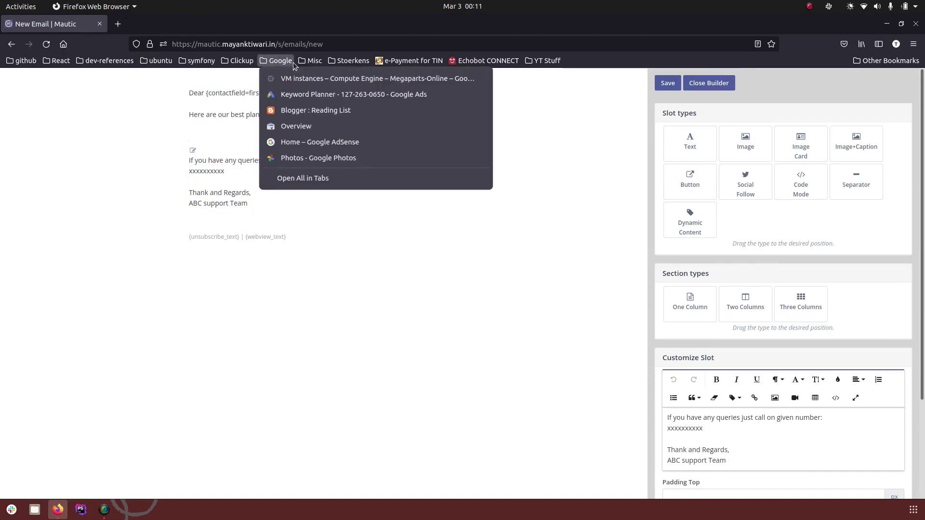
click(160, 114)
click(210, 114)
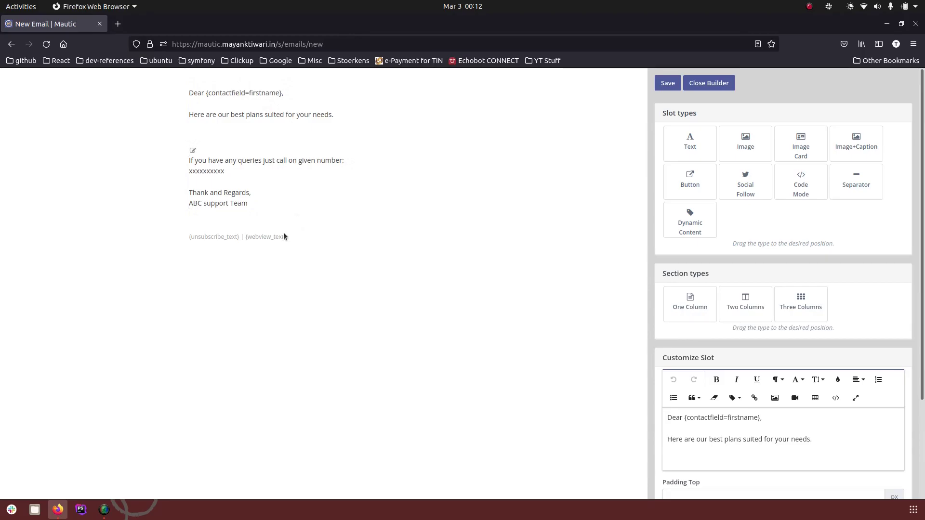
click(708, 83)
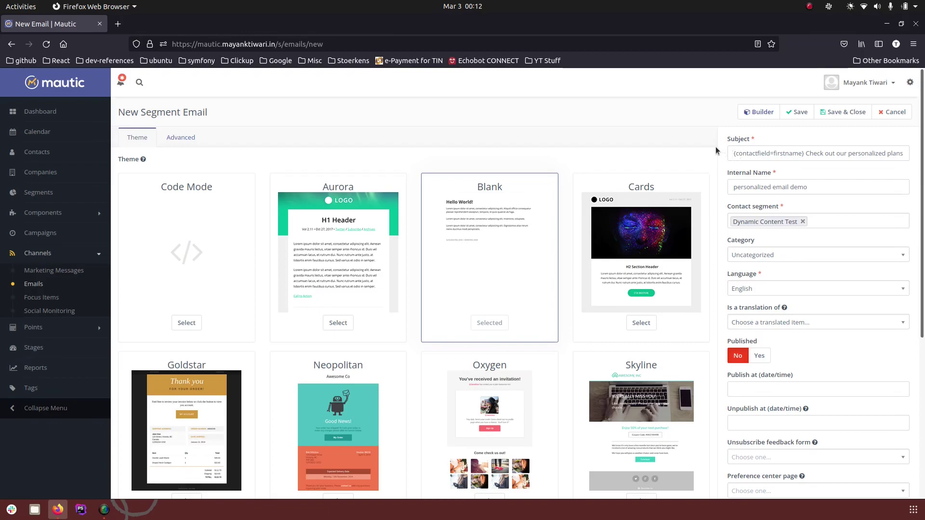
- Set the email's Published toggle to Yes and Save & Close it
double_click(749, 154)
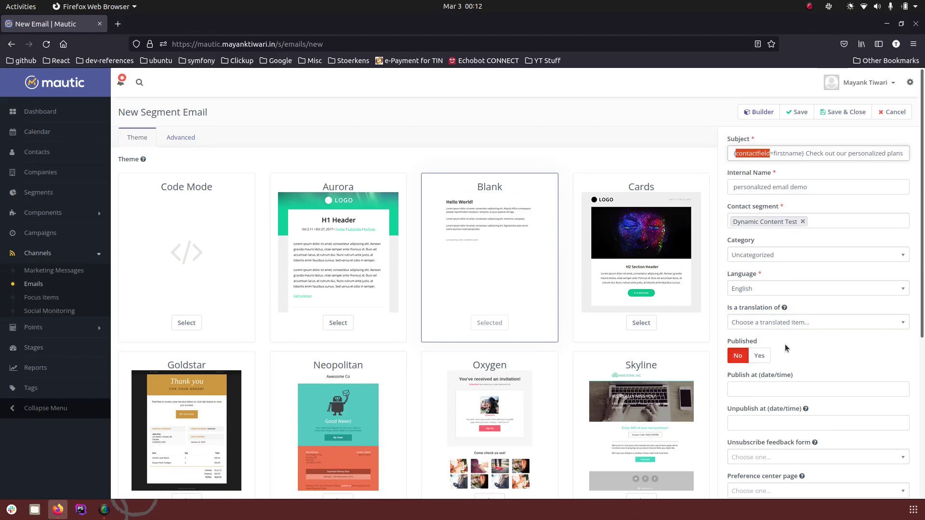
click(758, 357)
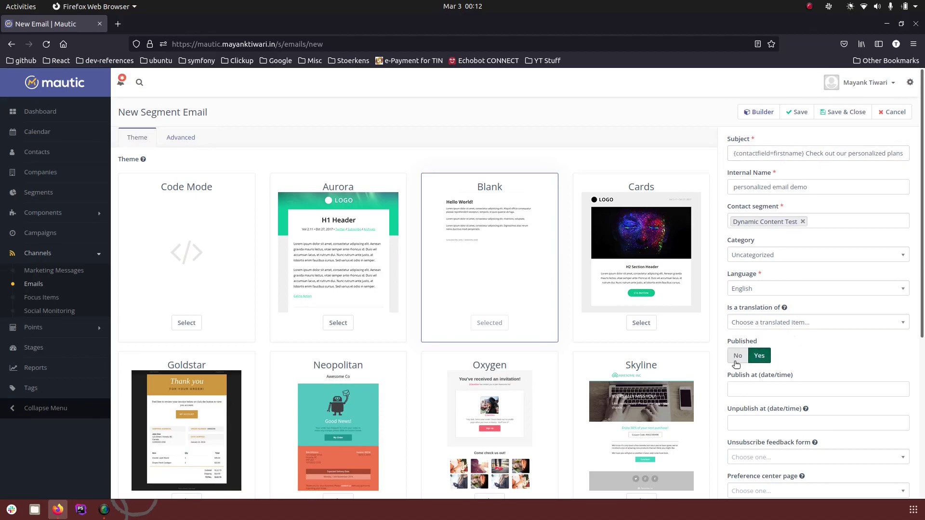
click(846, 112)
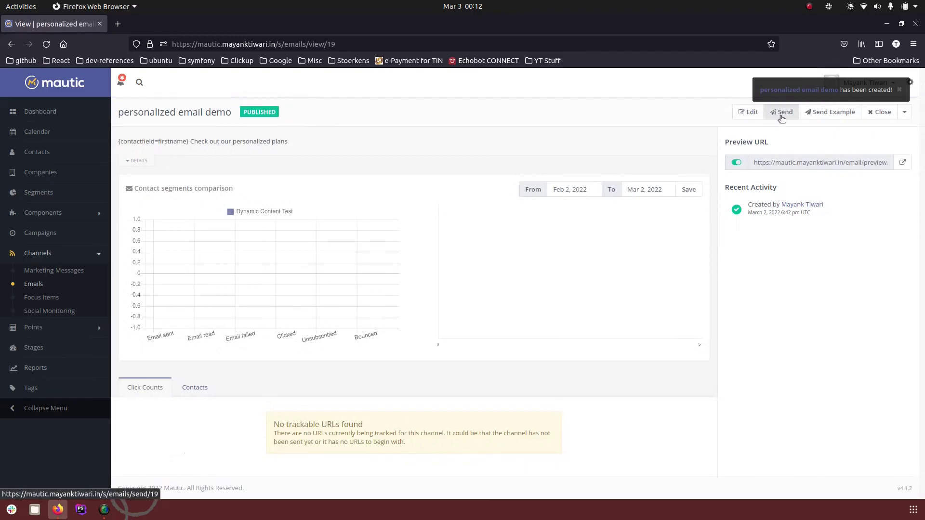
- Send the email to its segment in a batch of 100, then open a new browser tab
click(781, 116)
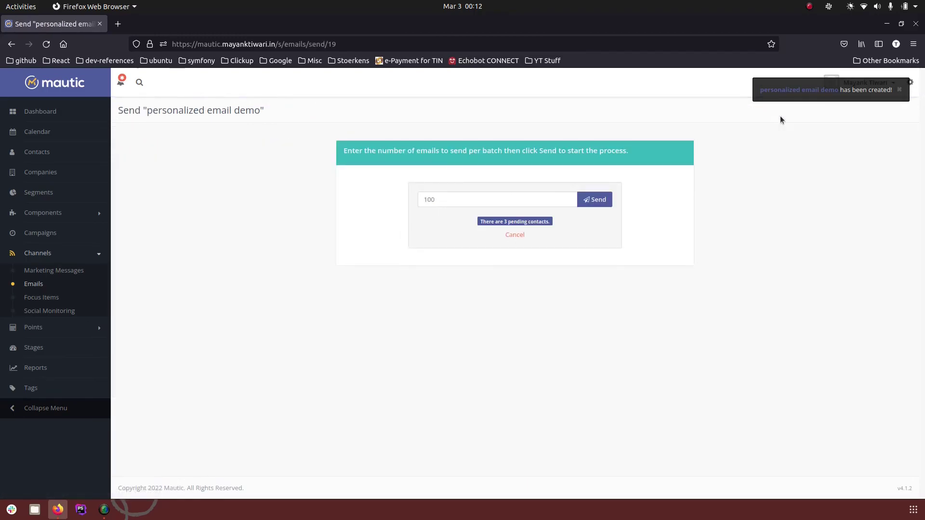
click(602, 199)
click(475, 142)
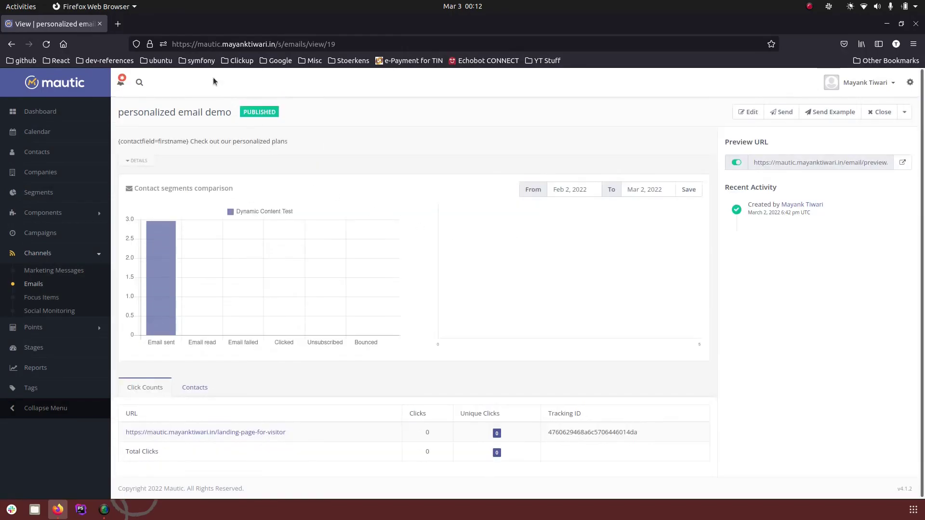
click(117, 23)
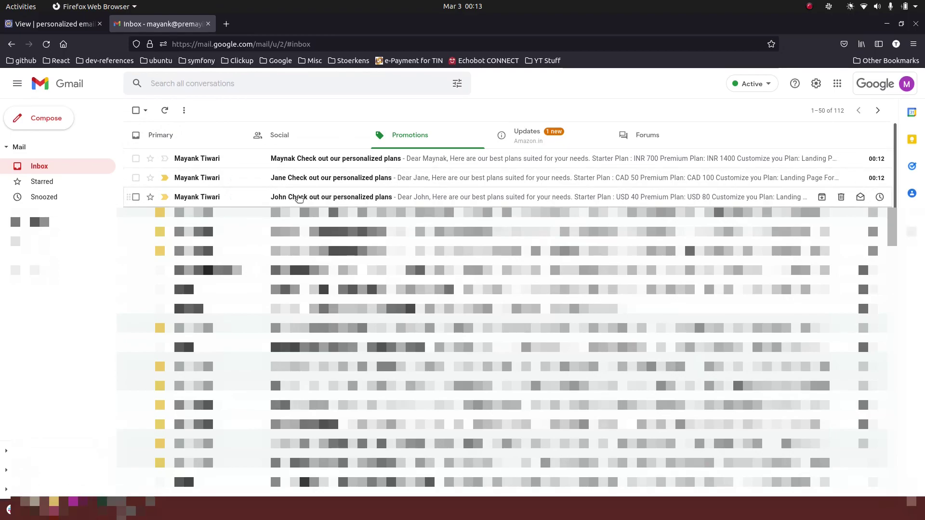
click(65, 26)
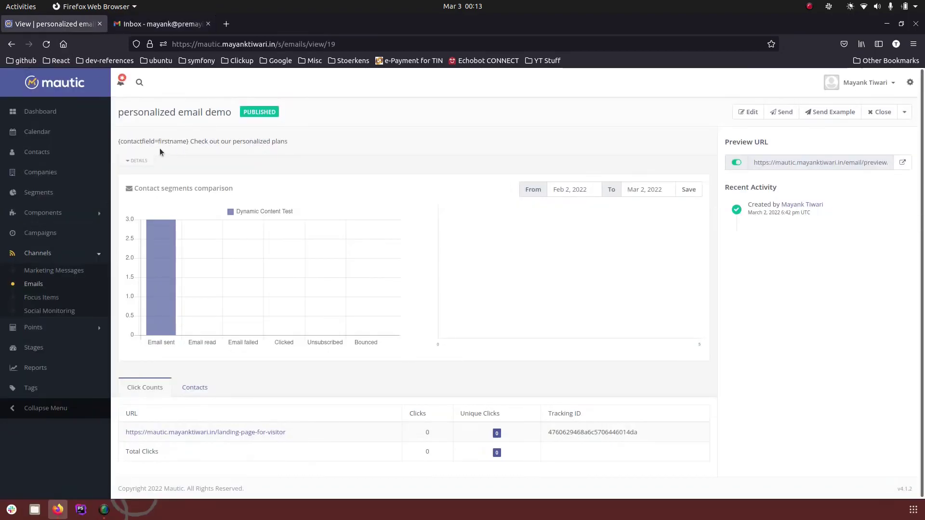
click(33, 200)
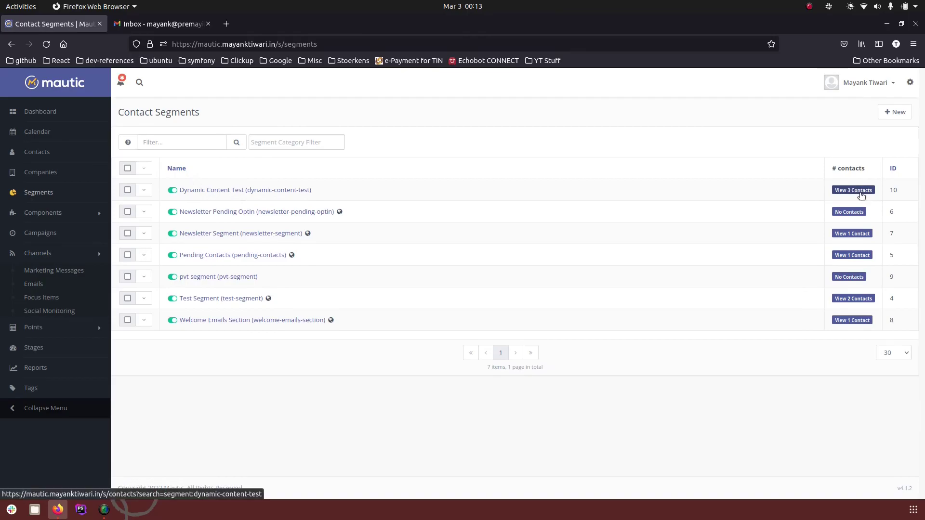
click(852, 190)
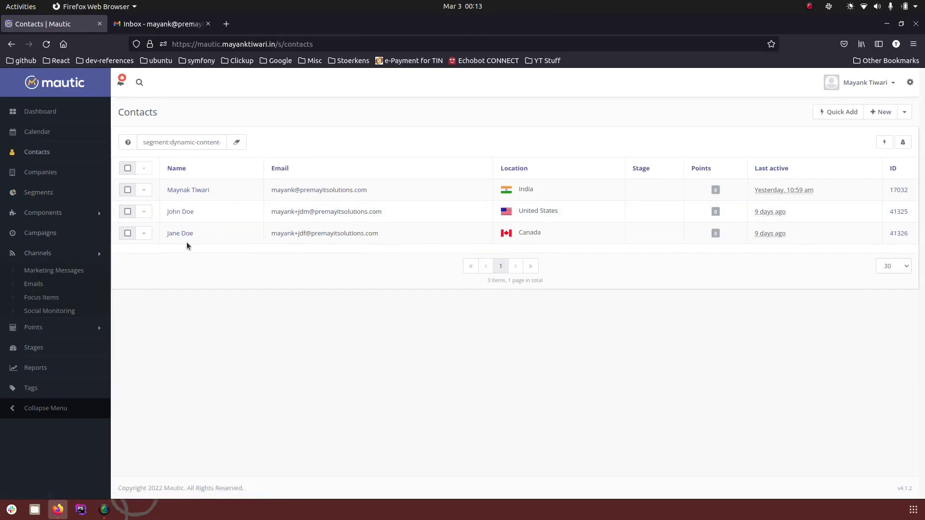
click(163, 30)
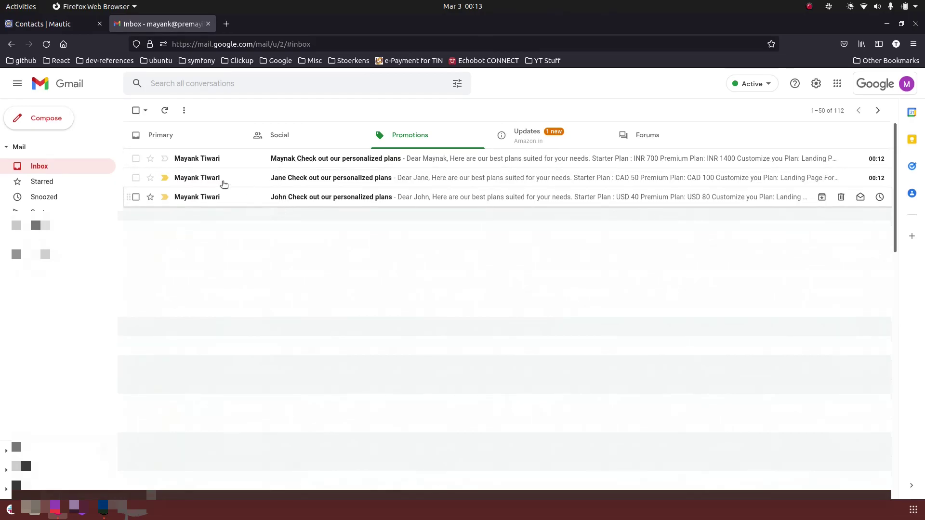
- Check the first personalized plan email's greeting and prices, then return to the inbox
drag(295, 166, 299, 159)
click(299, 158)
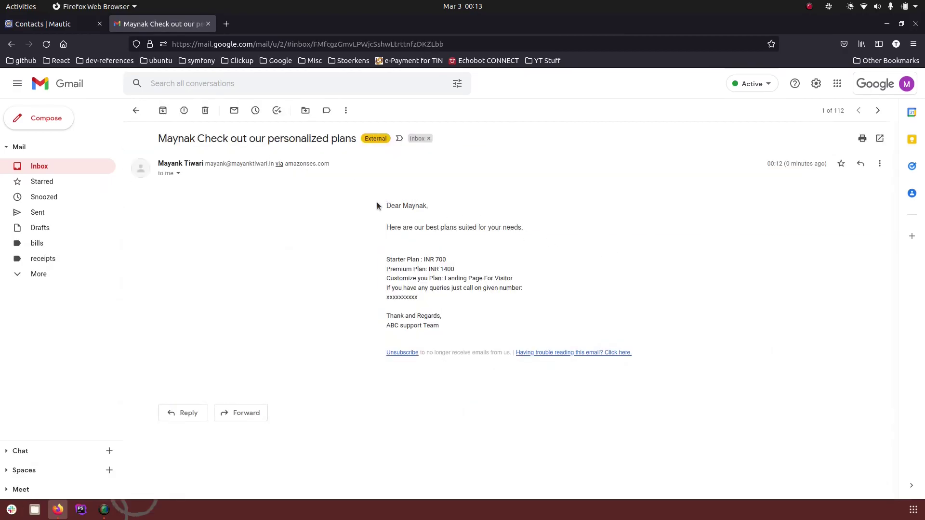
click(135, 110)
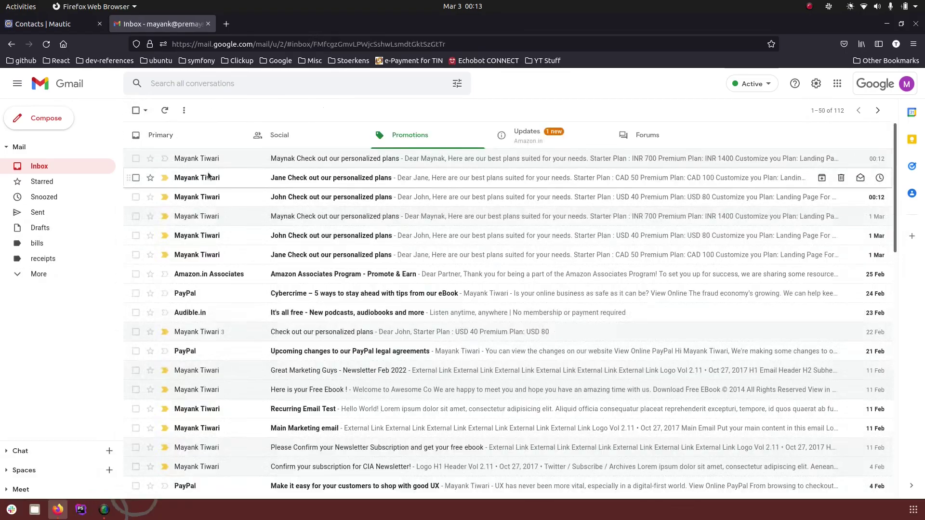
- Read the second email, confirming its Starter/Premium prices are in CAD (50/100)
click(208, 176)
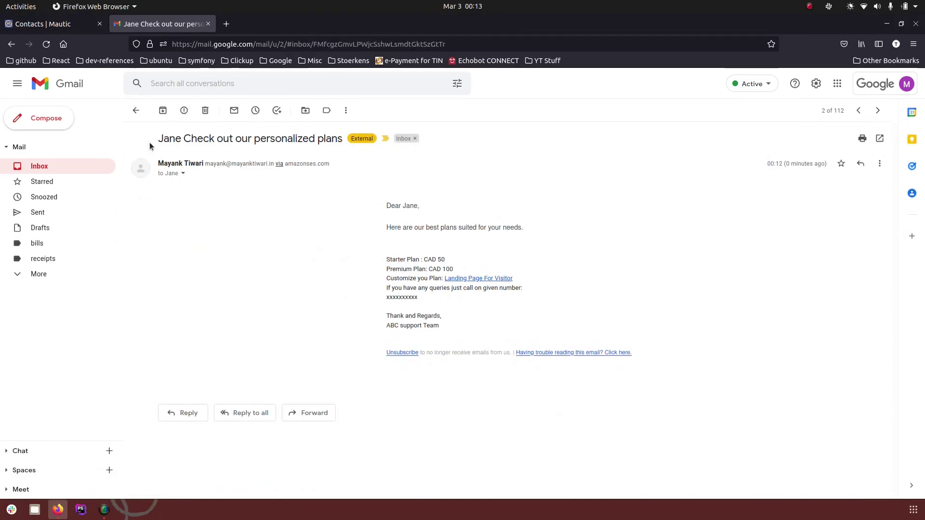
click(136, 111)
drag(272, 182, 281, 184)
click(281, 184)
double_click(425, 259)
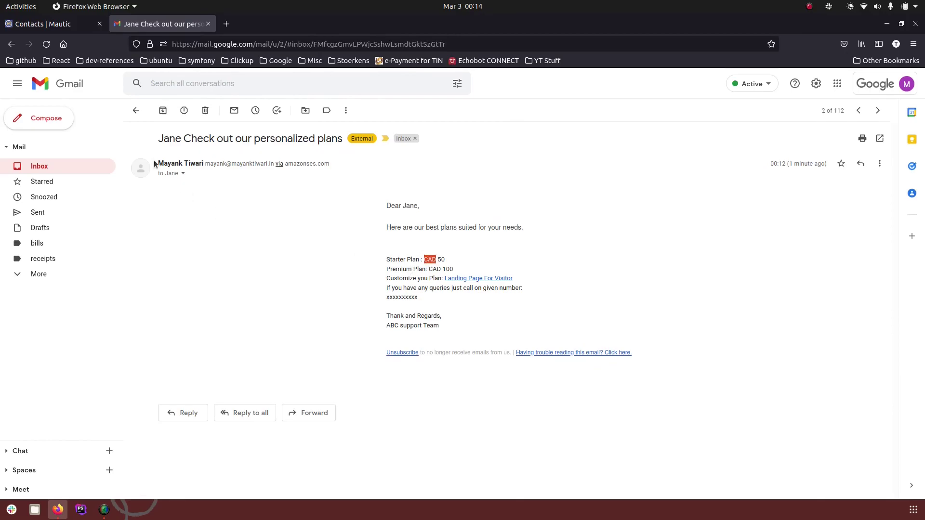
click(136, 110)
- Read the third email, checking its USD 40/80 plan prices and plan link
click(220, 195)
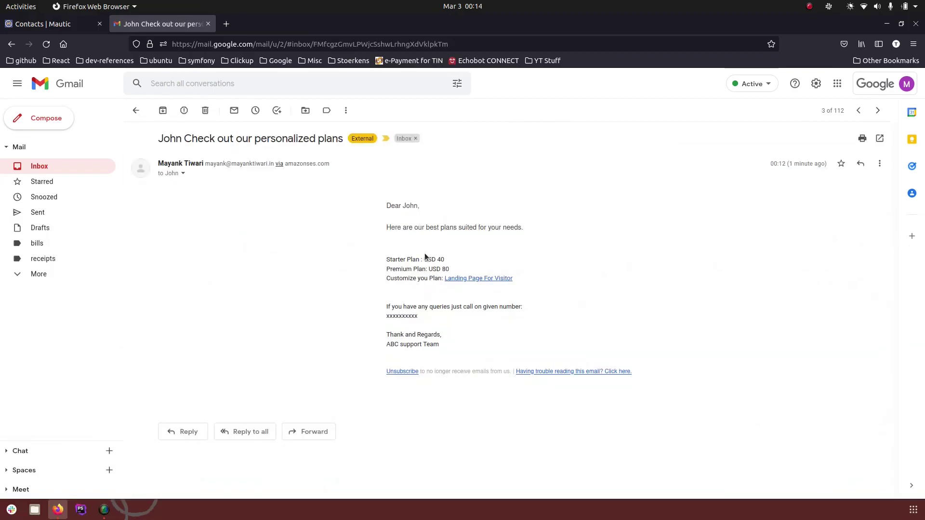
drag(431, 259, 544, 296)
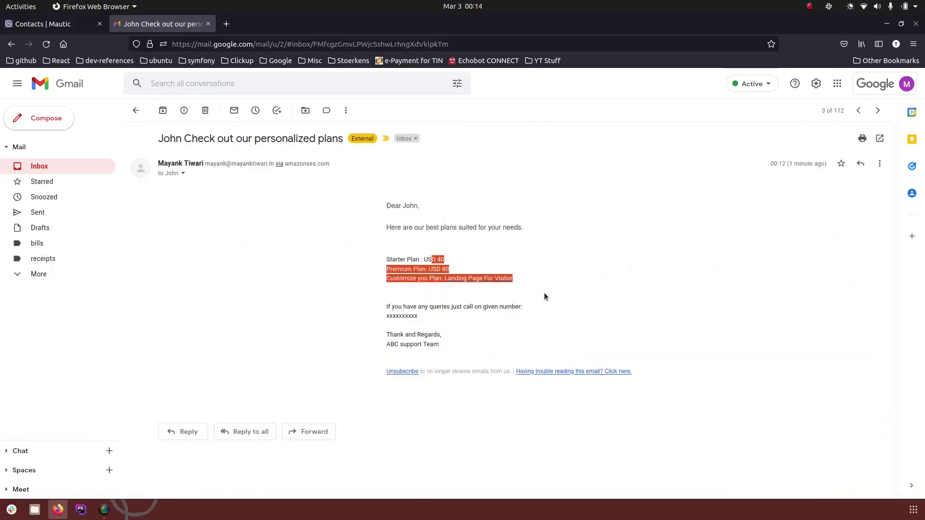
click(535, 286)
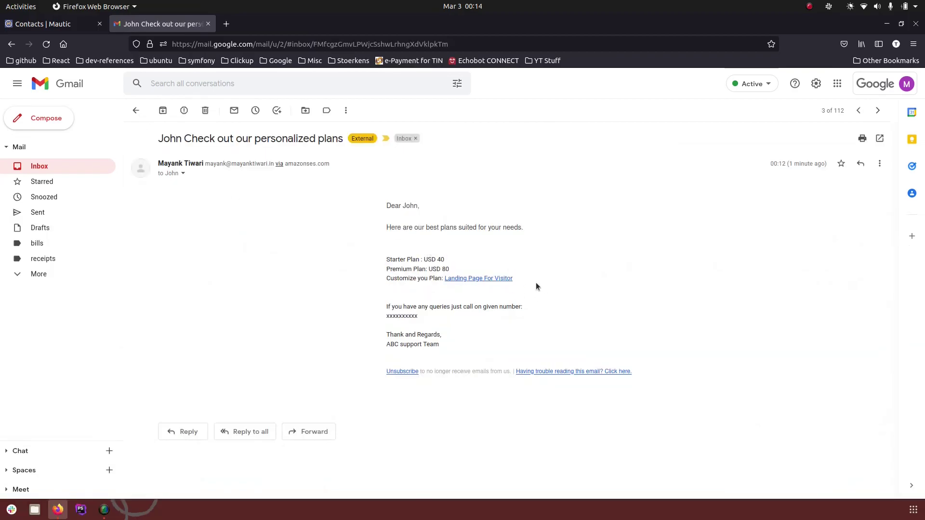
click(136, 111)
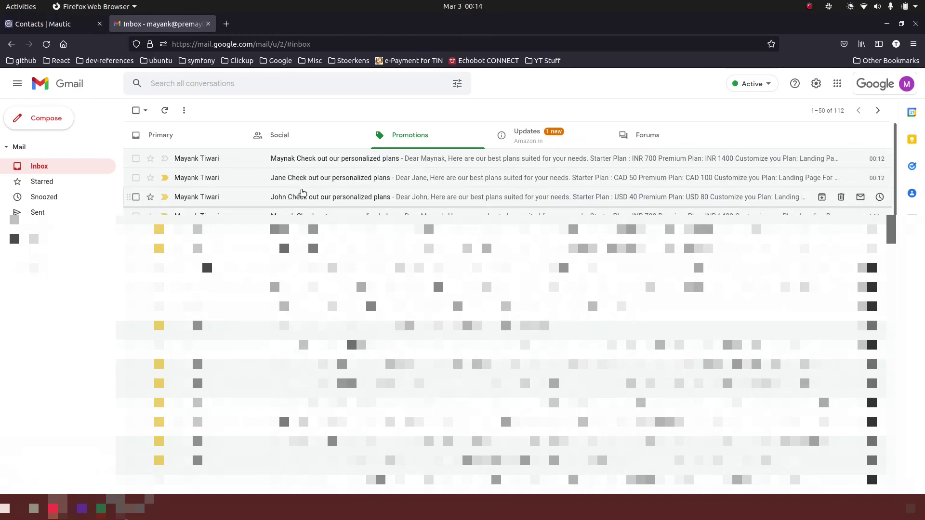
- Return to the Mautic tab and open 'personalized email demo' for editing
click(59, 24)
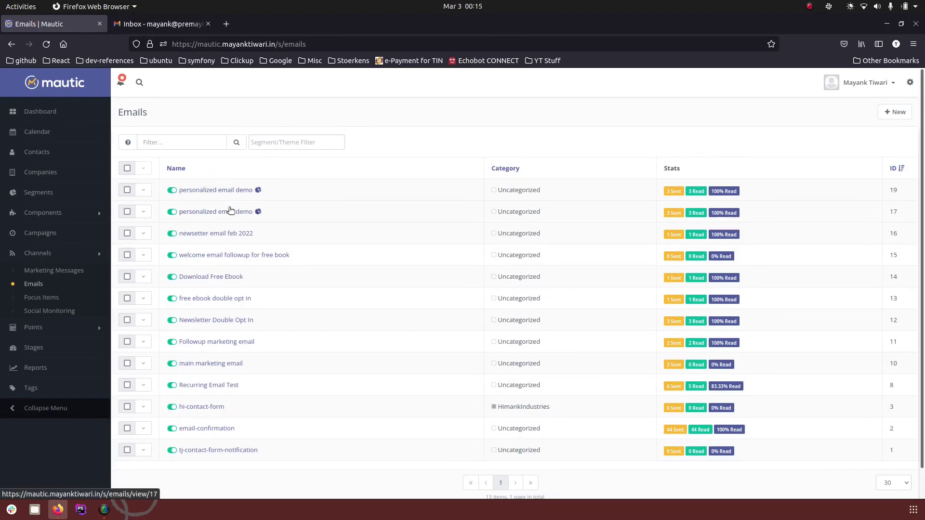
click(145, 192)
click(153, 207)
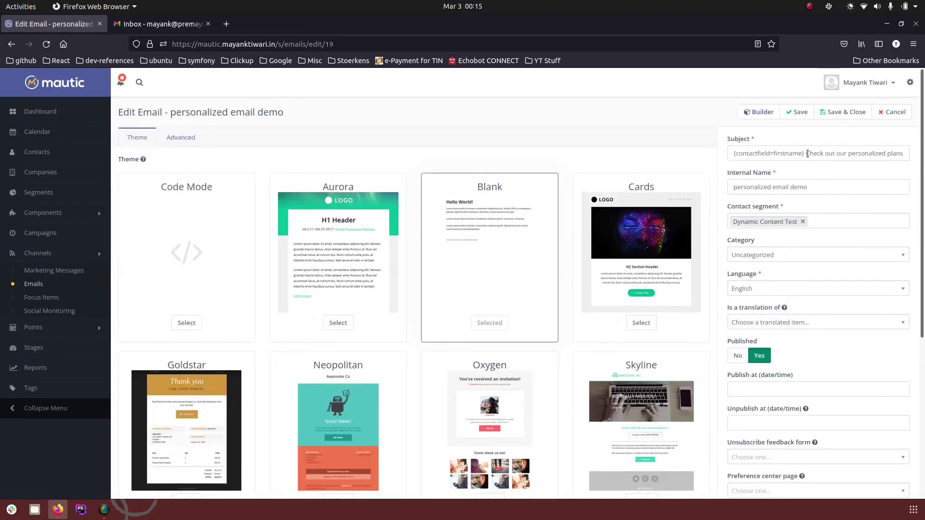
- Inspect the subject, highlighting its fixed wording and the {contactfield=firstname} token
drag(807, 153, 908, 155)
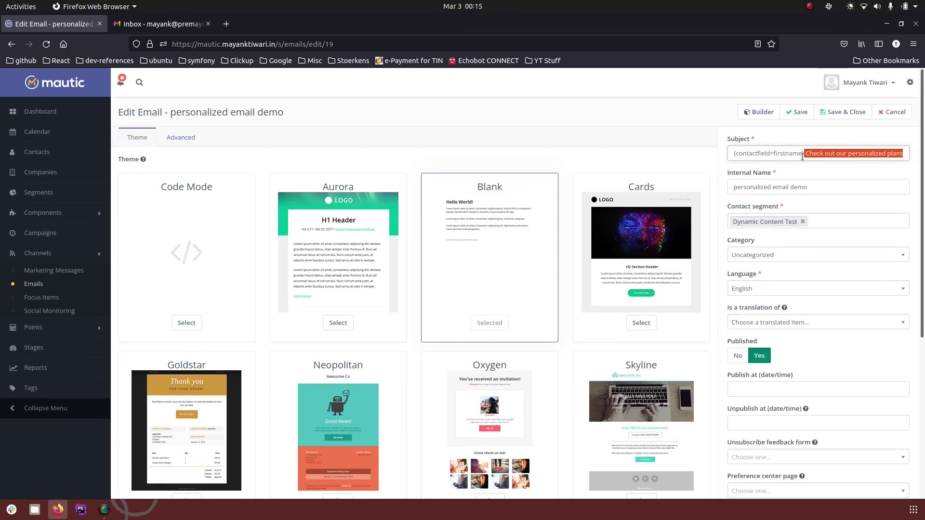
drag(803, 154, 707, 146)
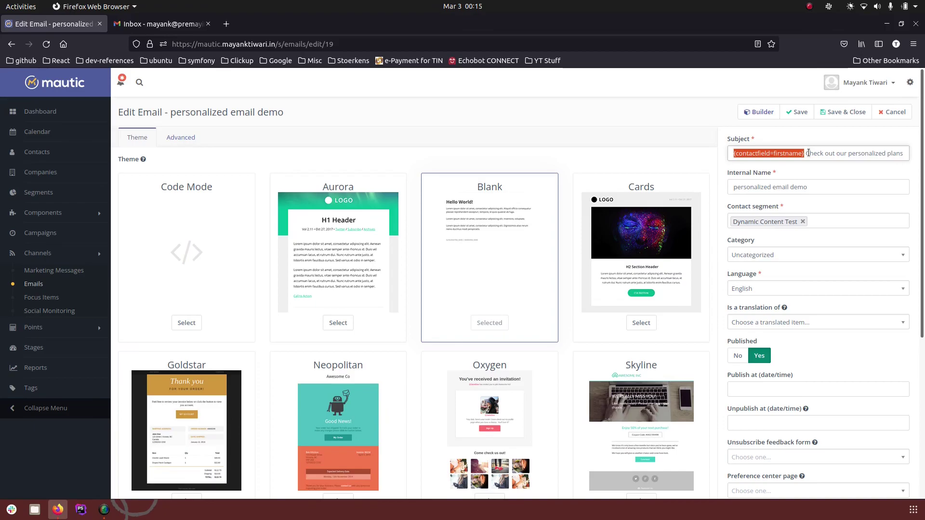
click(604, 111)
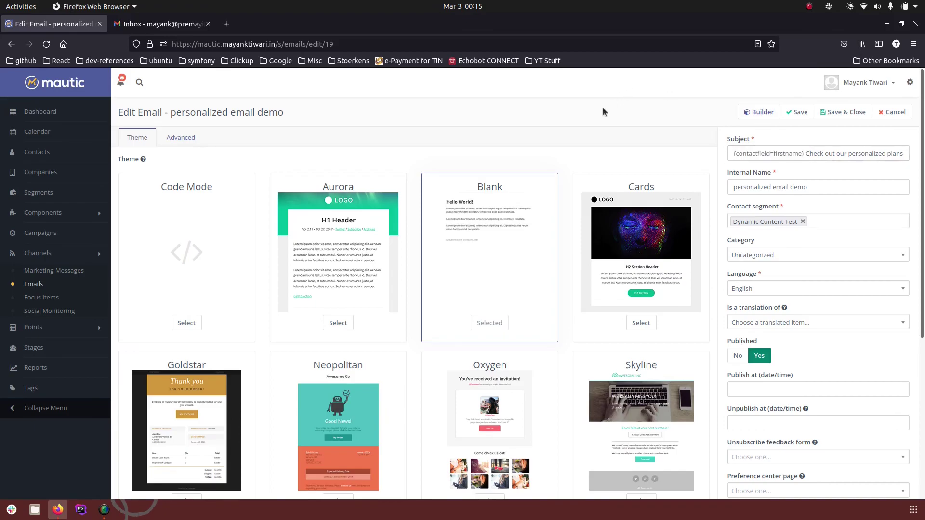